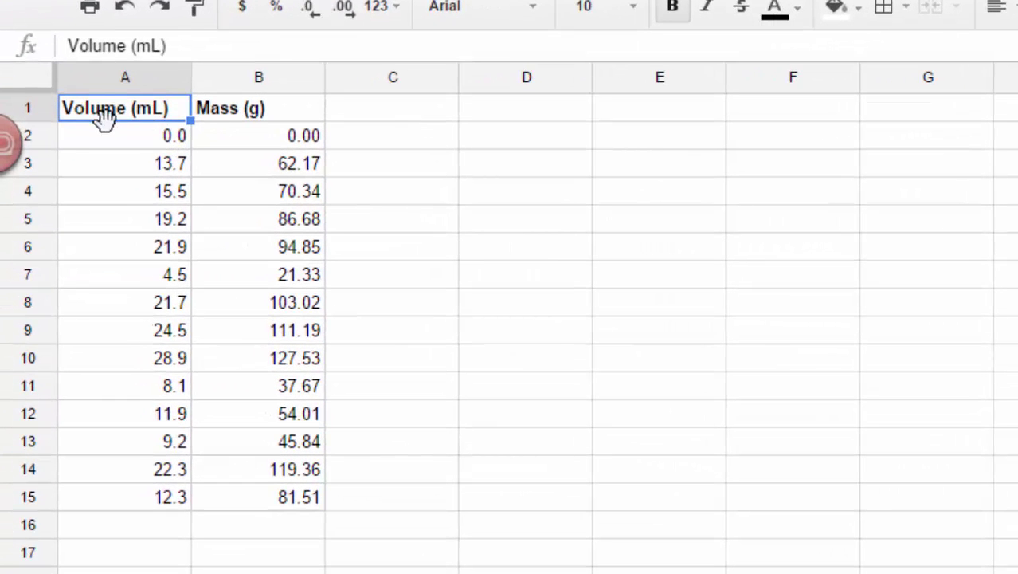
Select the 14 Volume and Mass readings in A2:B15 and check the Insert menu for Chart.
left_click_drag(107, 137, 282, 499)
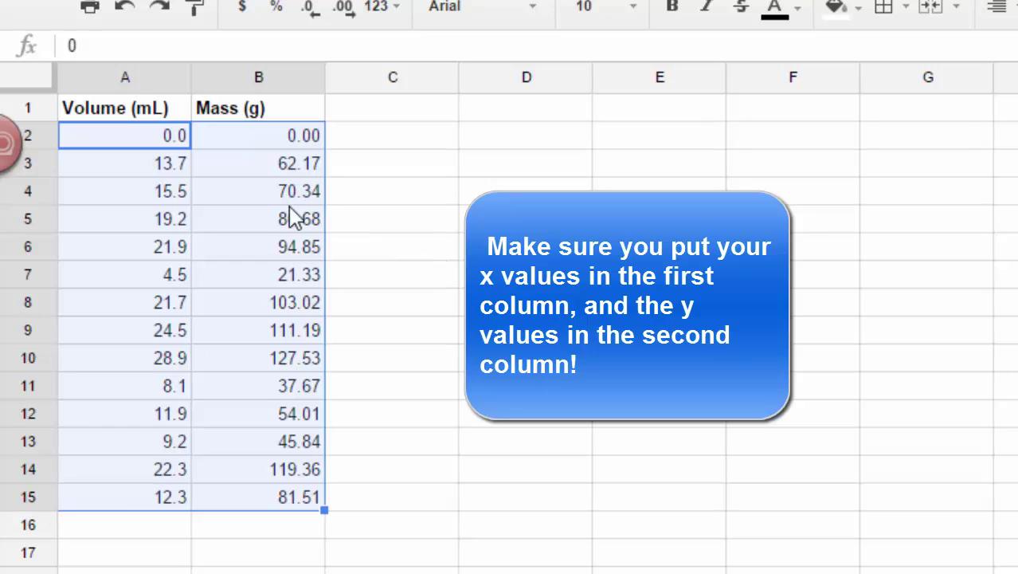
left_click(75, 142)
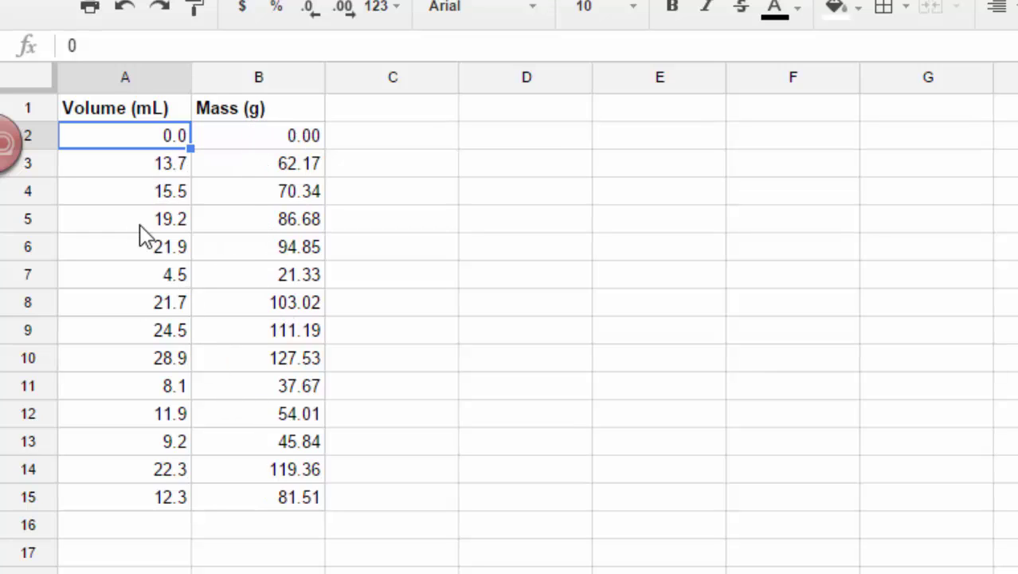
left_click_drag(120, 150, 285, 502)
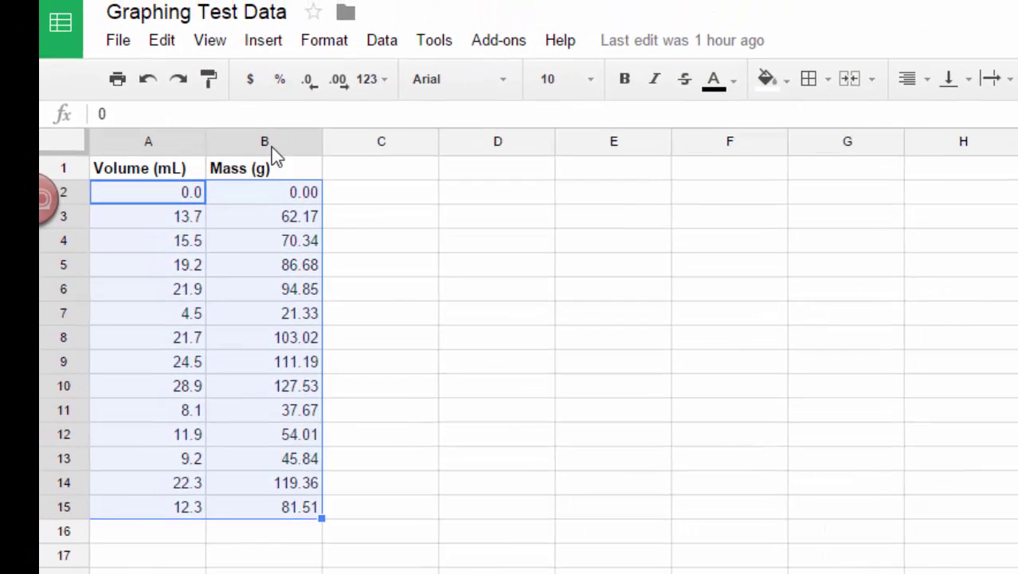
left_click(263, 43)
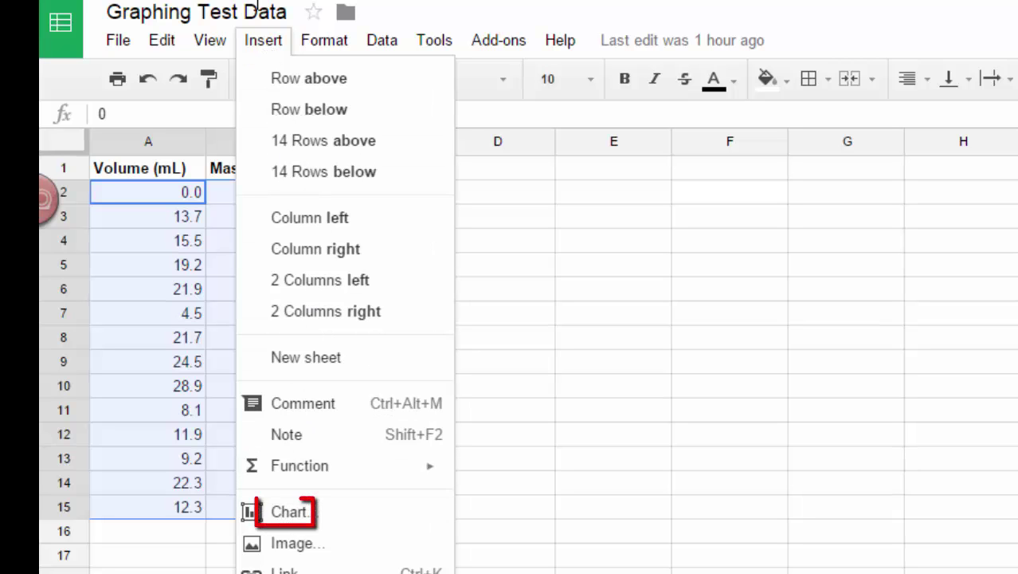
left_click(256, 45)
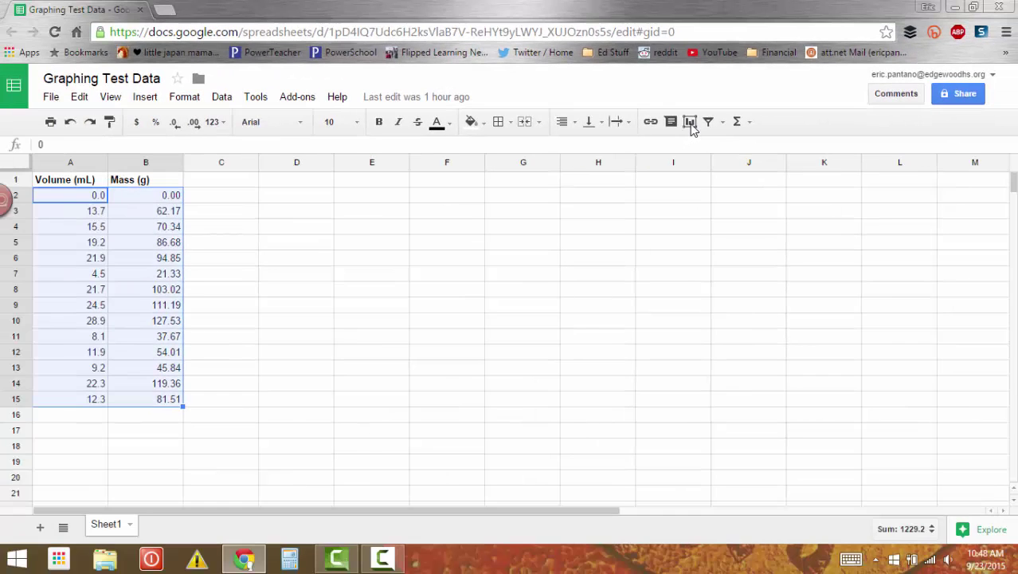
Create a scatter chart of Sheet1!A2:B15 and show its Customization settings.
left_click(662, 127)
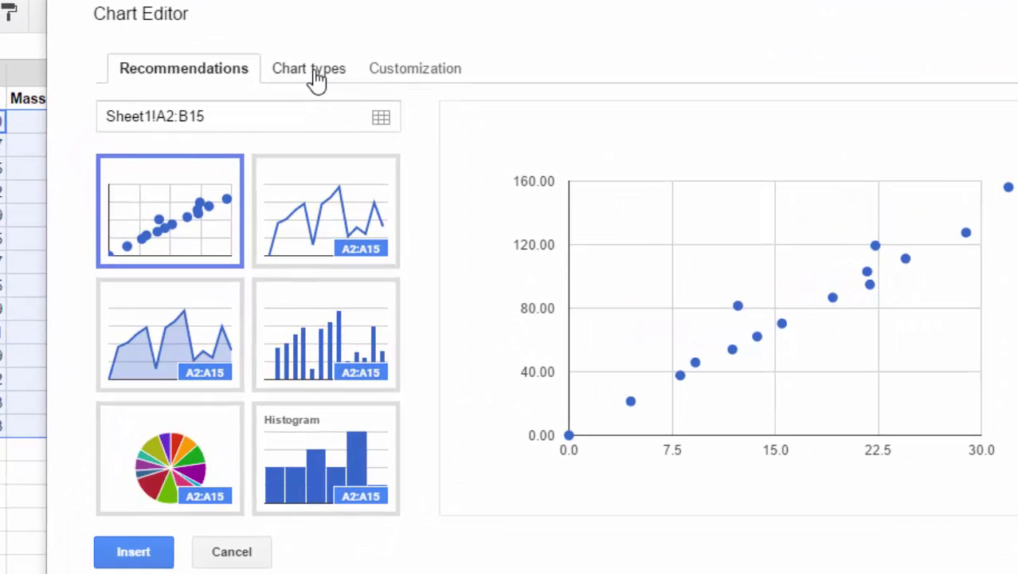
left_click(310, 70)
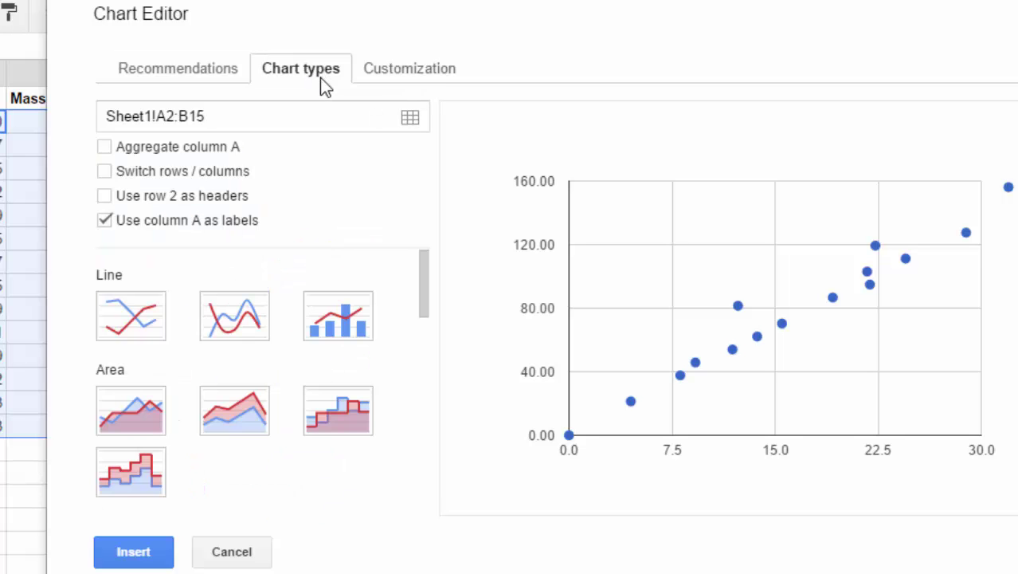
left_click_drag(423, 258, 413, 402)
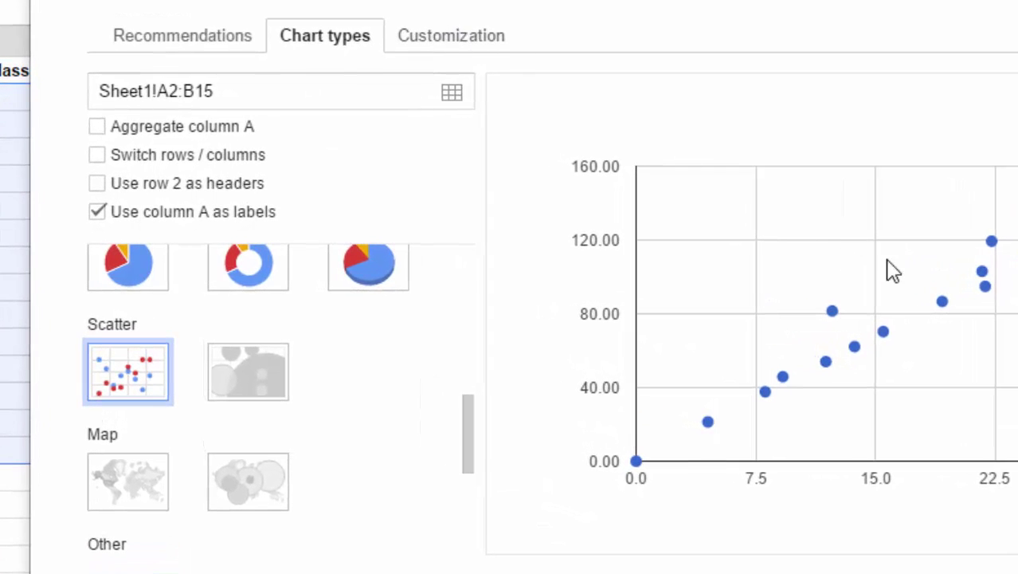
left_click(454, 39)
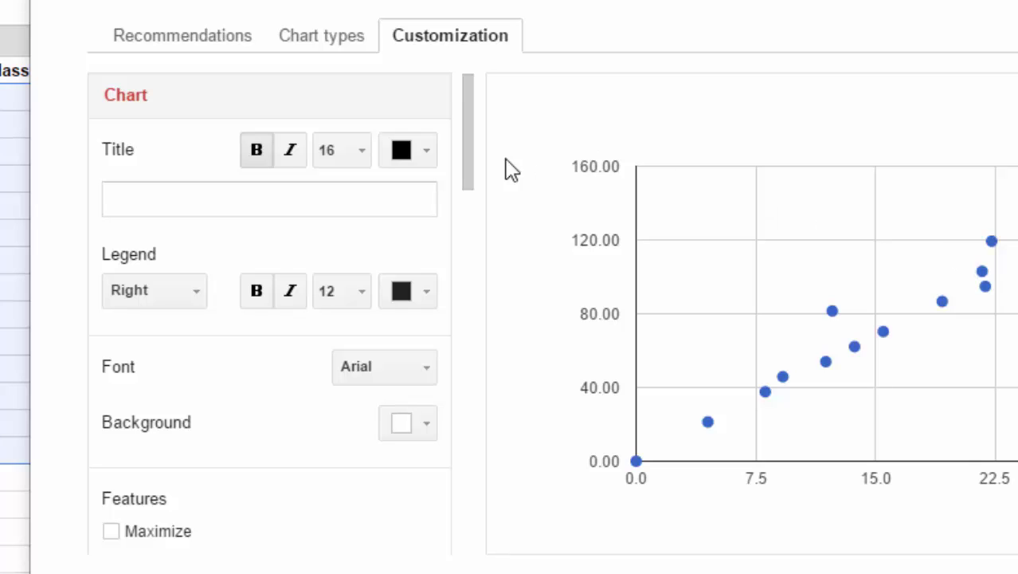
Enter 'Mass v. Volume Data' in the chart Title box and apply it.
left_click(147, 205)
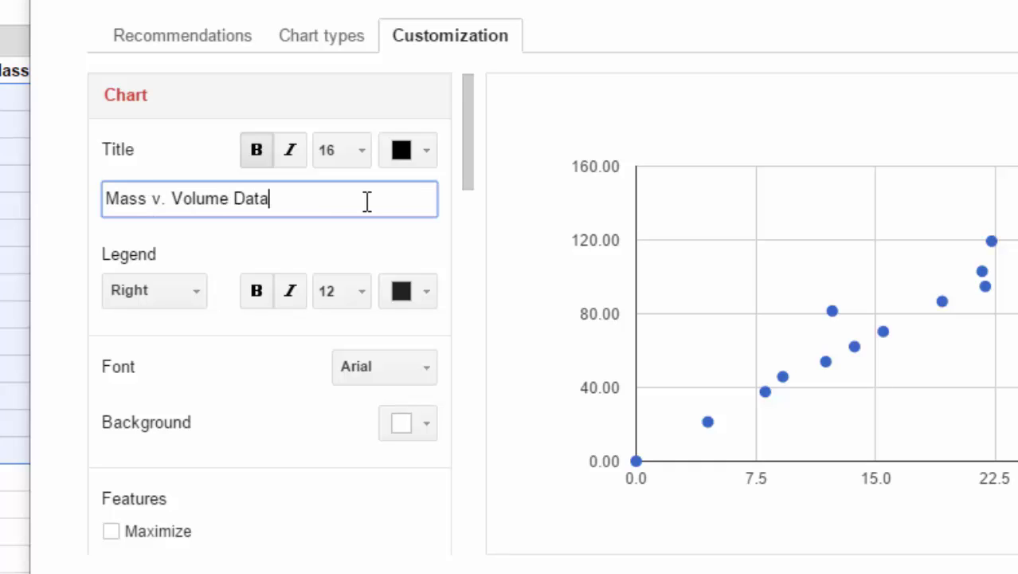
left_click(192, 243)
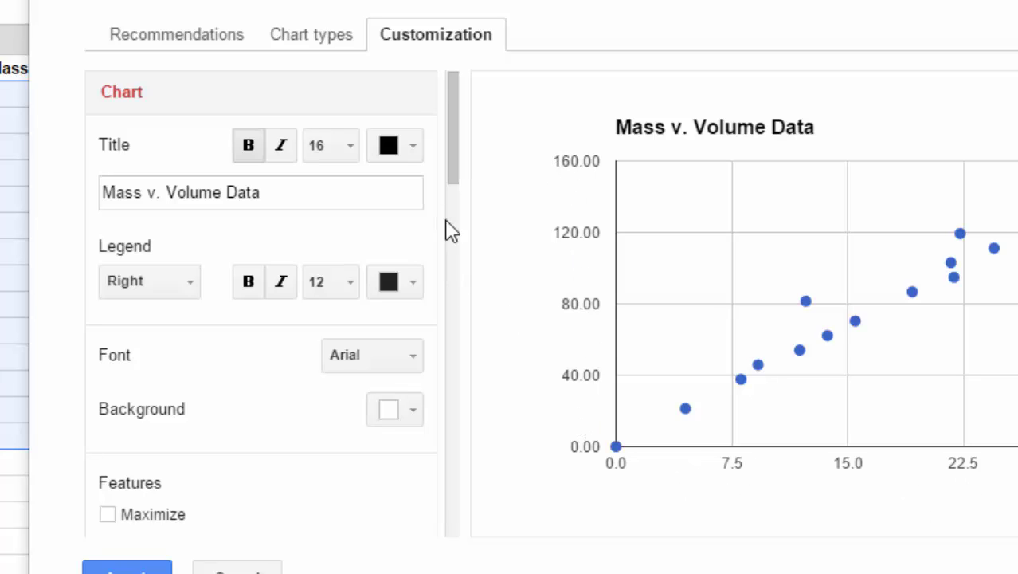
left_click_drag(454, 165, 448, 289)
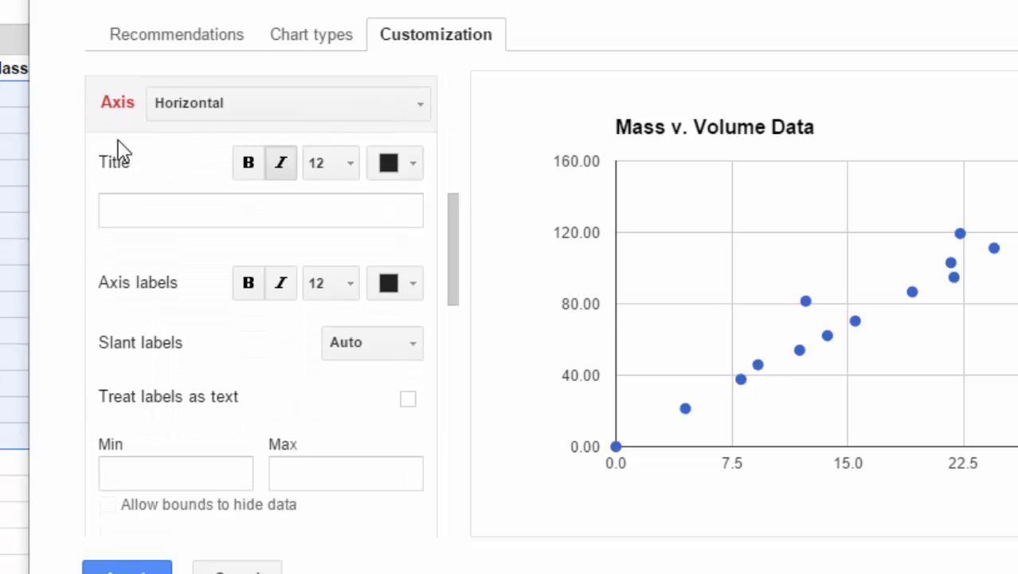
Pick the Horizontal axis and enter 'Volume (mL)' as its title.
left_click(345, 118)
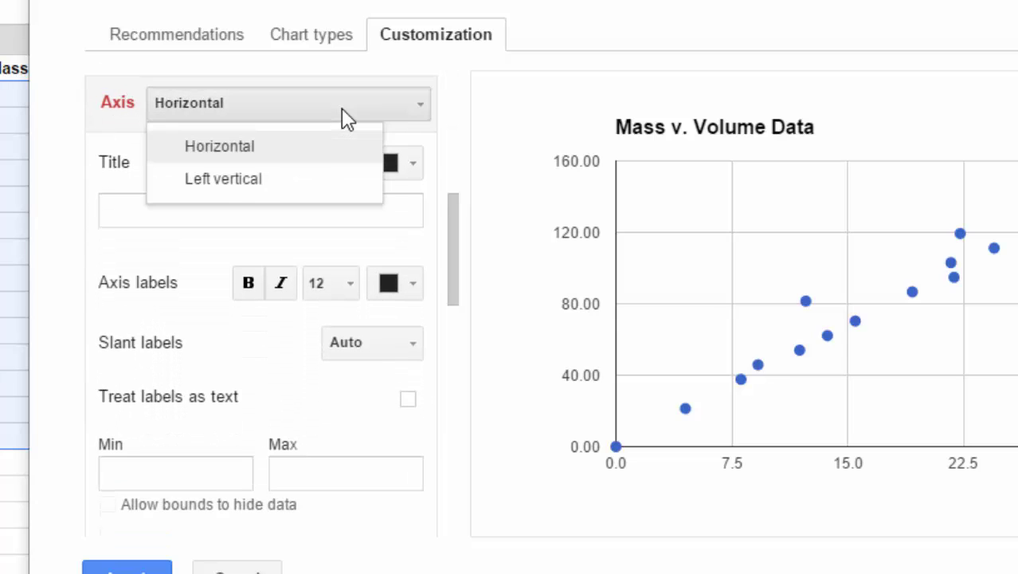
left_click(239, 148)
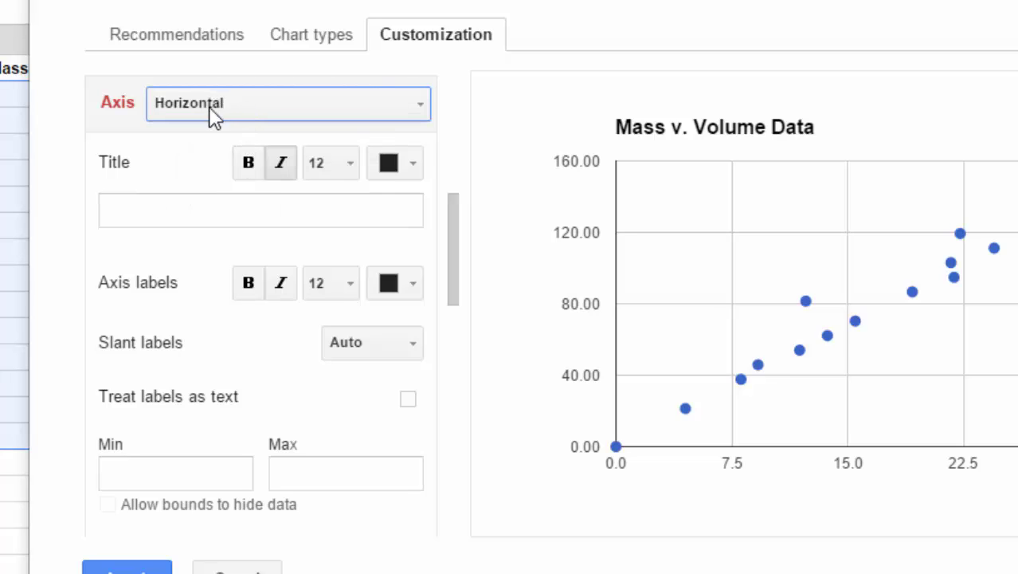
left_click(159, 205)
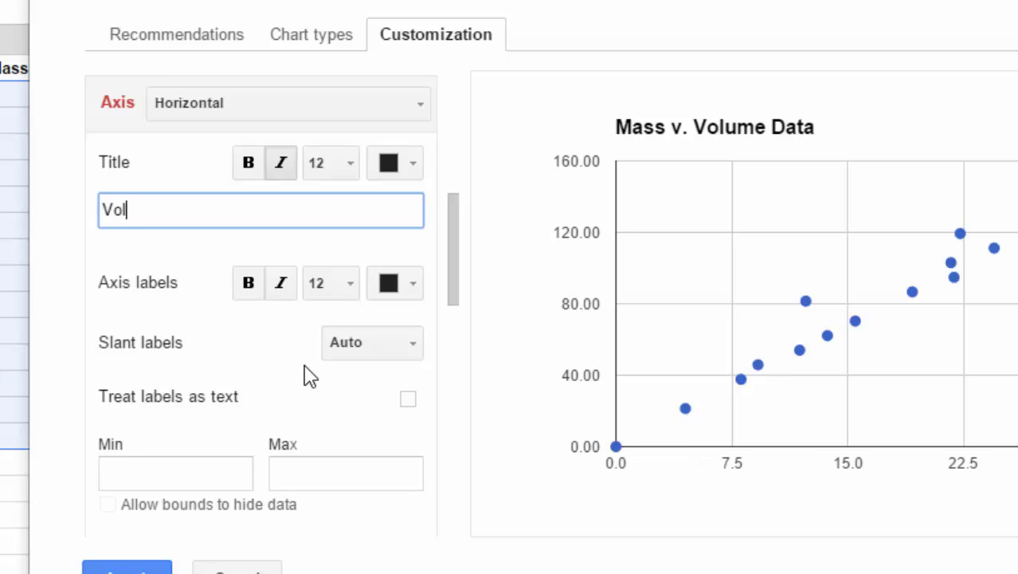
type("ume (mL")
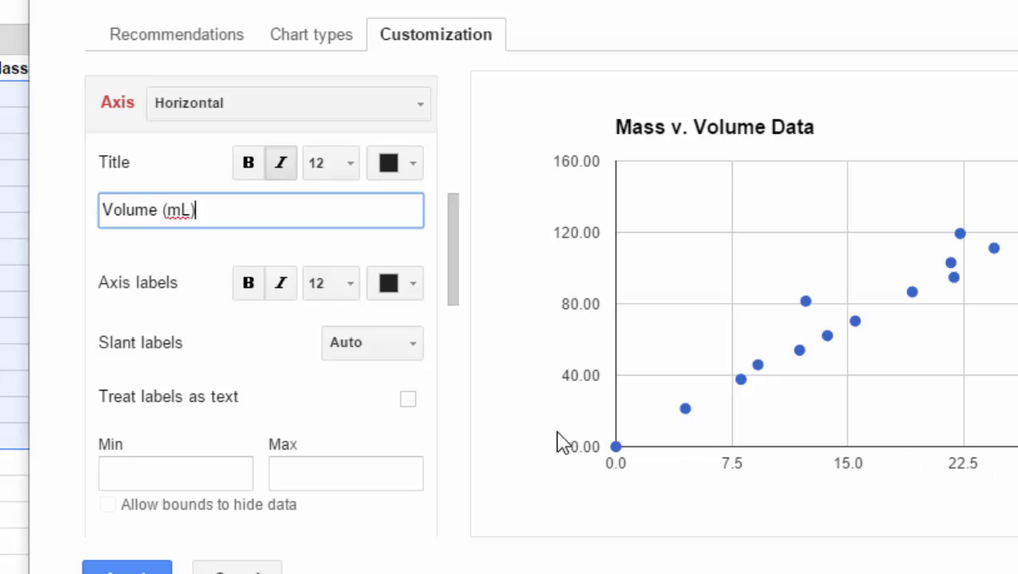
Switch to the Left vertical axis and give it the title 'Mass (g)'.
left_click(193, 112)
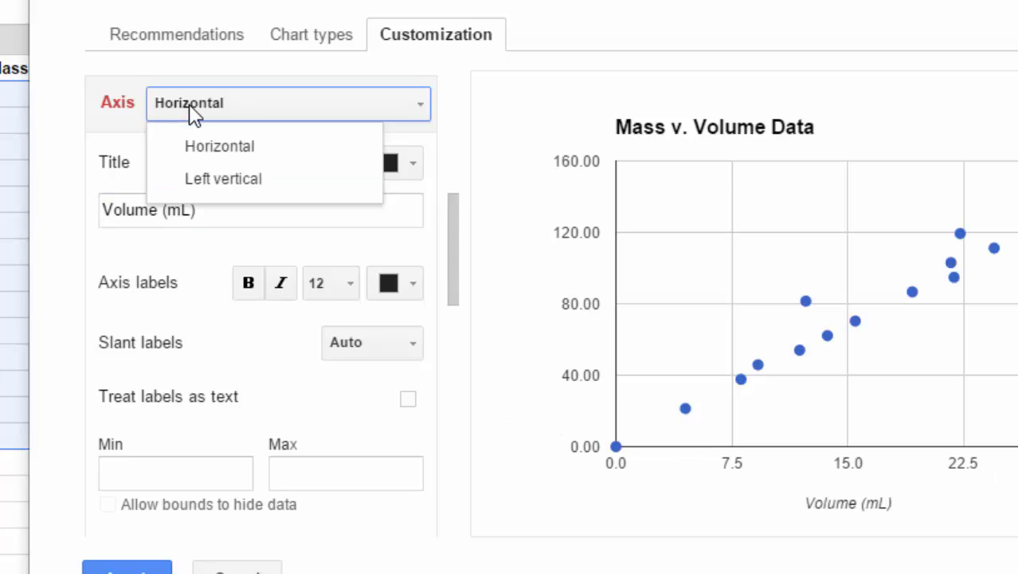
left_click(204, 180)
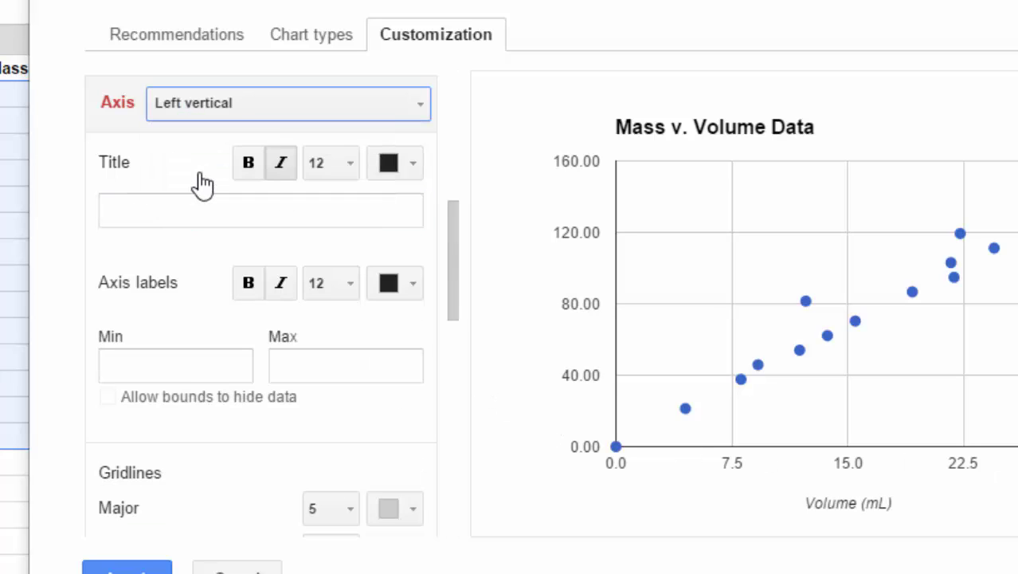
left_click(179, 216)
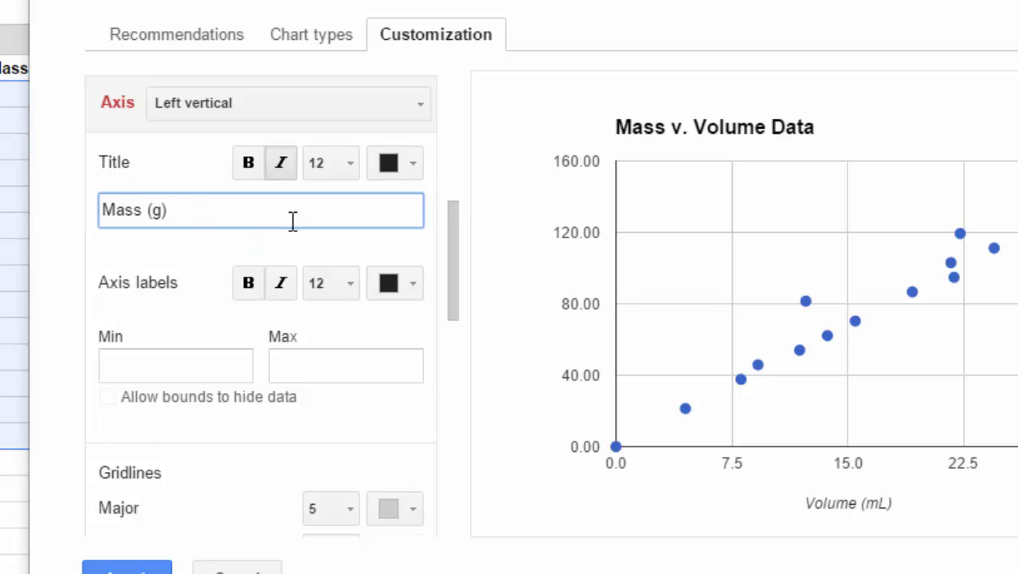
left_click(148, 249)
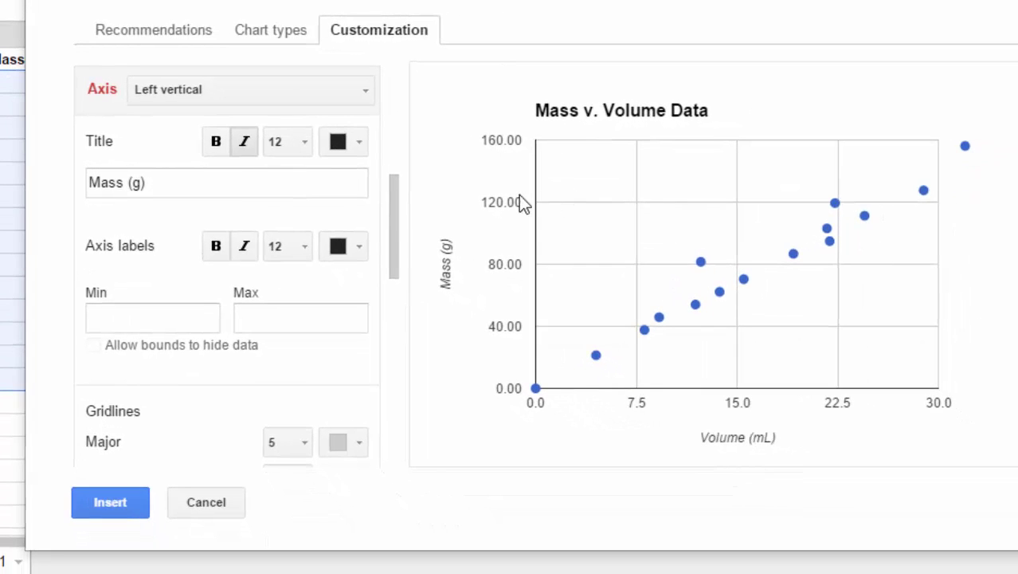
Set the Trendline type for Data series 1 to Linear.
left_click_drag(402, 219, 356, 428)
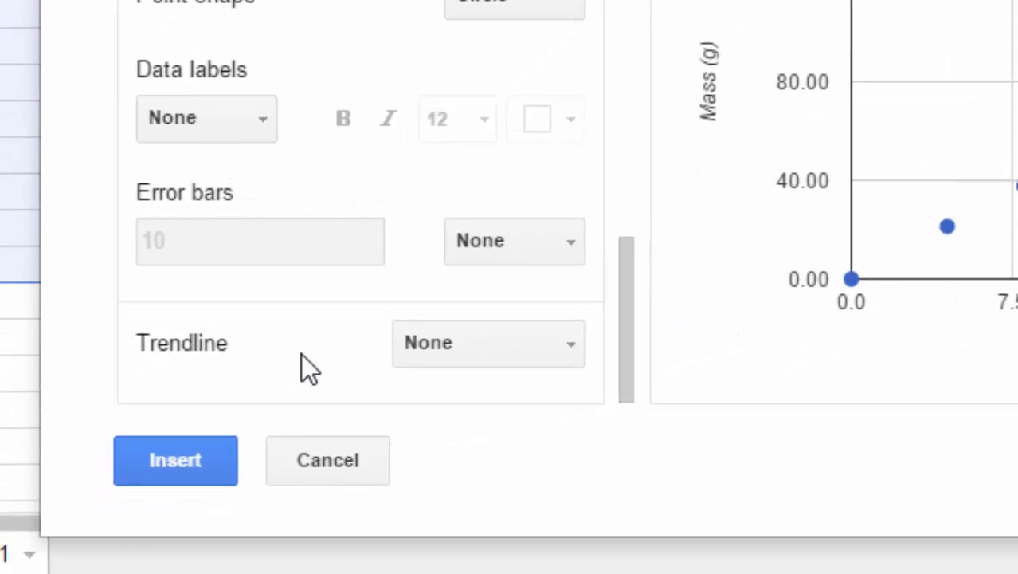
left_click(289, 431)
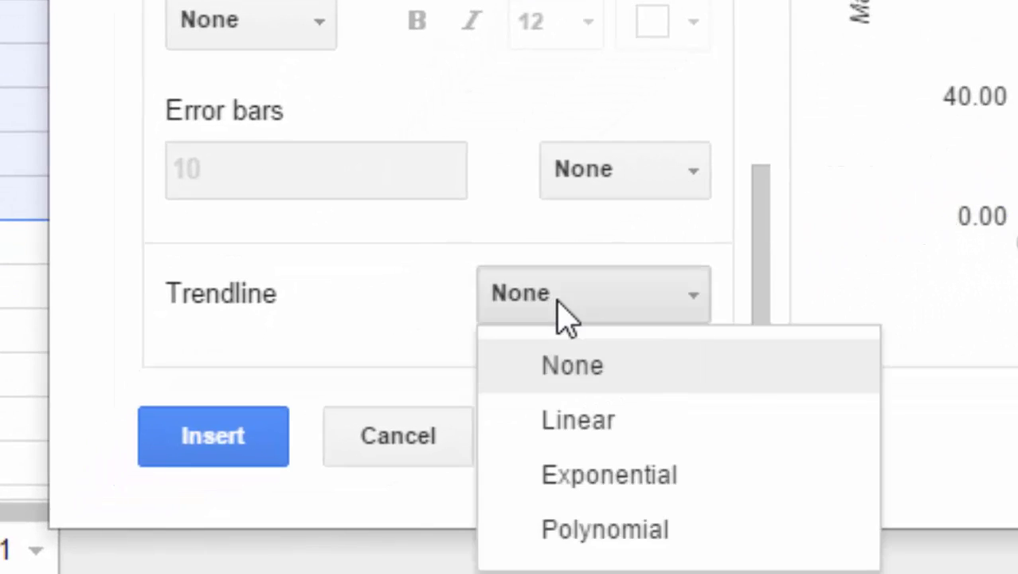
left_click(579, 421)
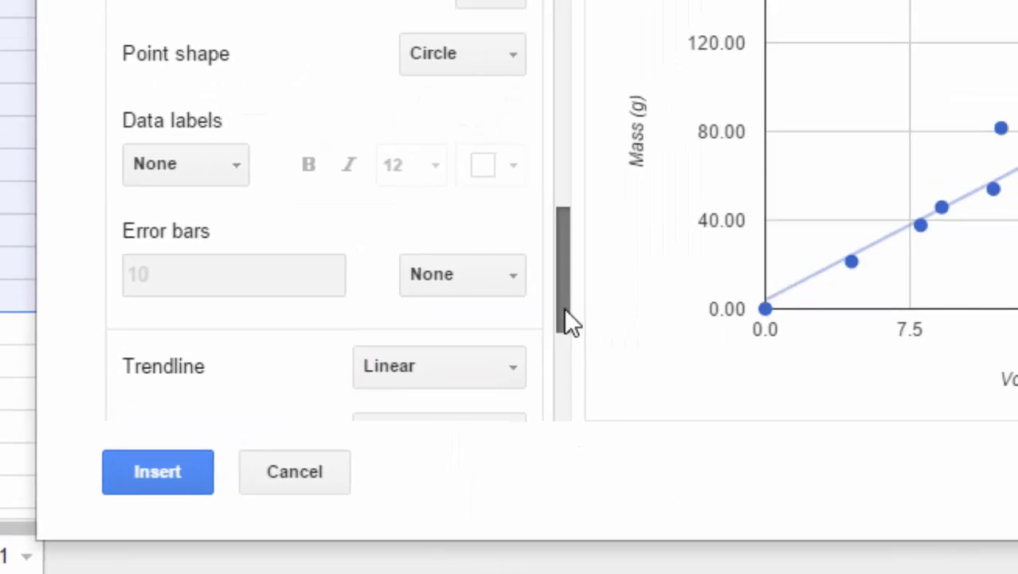
left_click_drag(563, 319, 556, 389)
left_click_drag(384, 441, 381, 445)
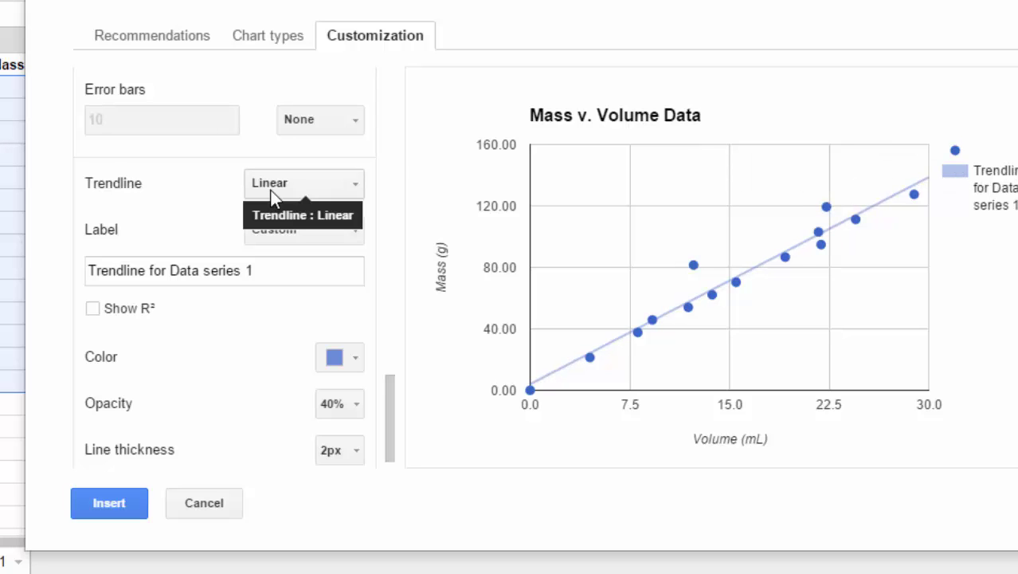
Label the trendline 'Use equation' and tick Show R², showing y = 4.491 * x + 3.983, r^2 = 0.951.
left_click(302, 230)
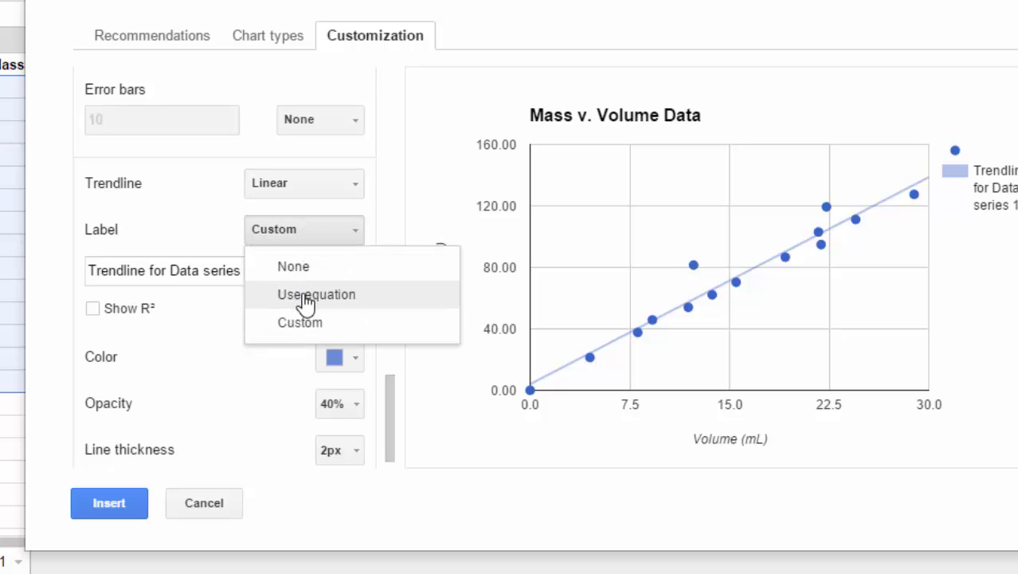
left_click(307, 297)
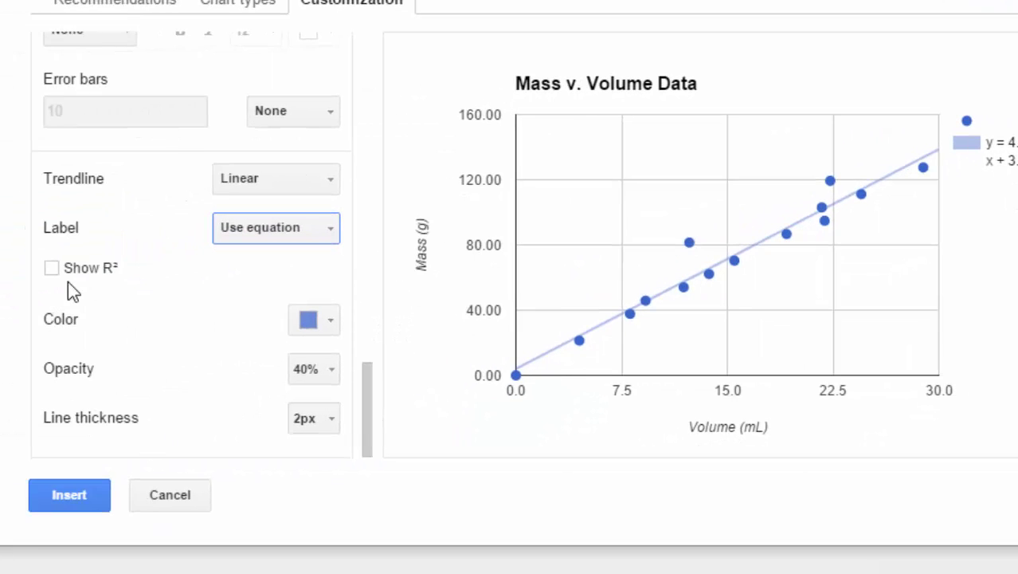
left_click(50, 267)
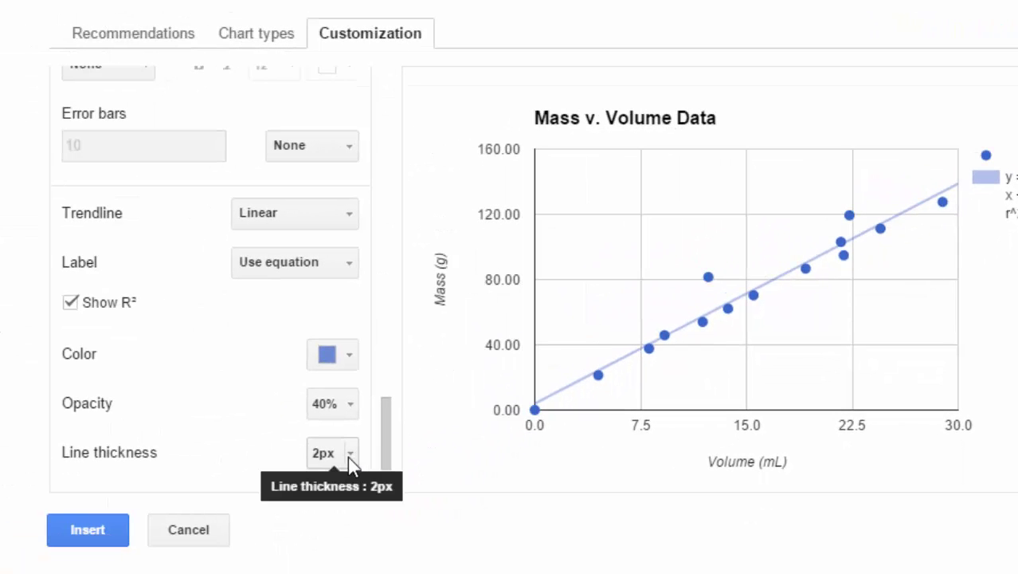
Set trendline opacity to 100%, keep 2px thickness, and colour it bright red.
left_click(349, 412)
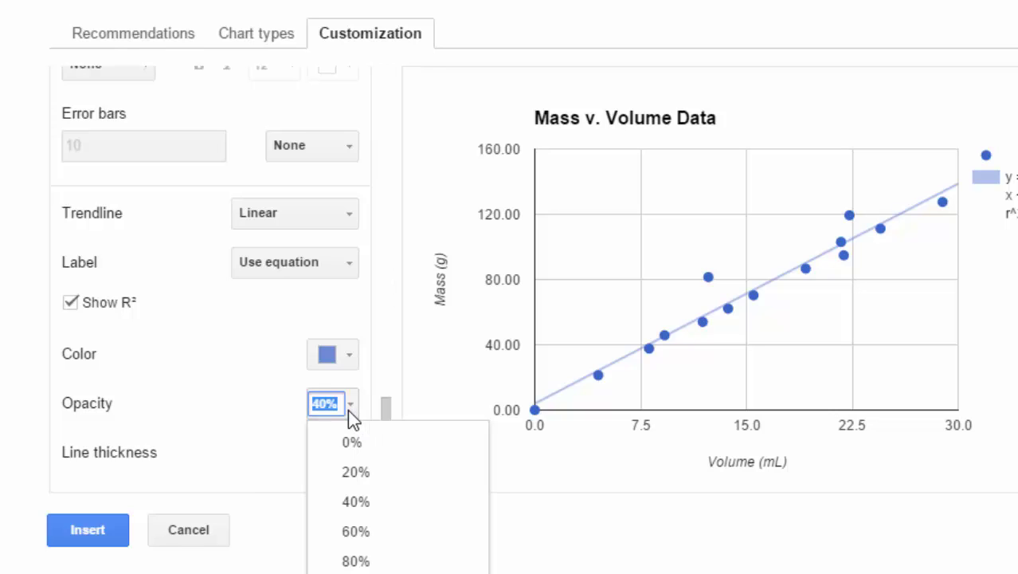
left_click(355, 573)
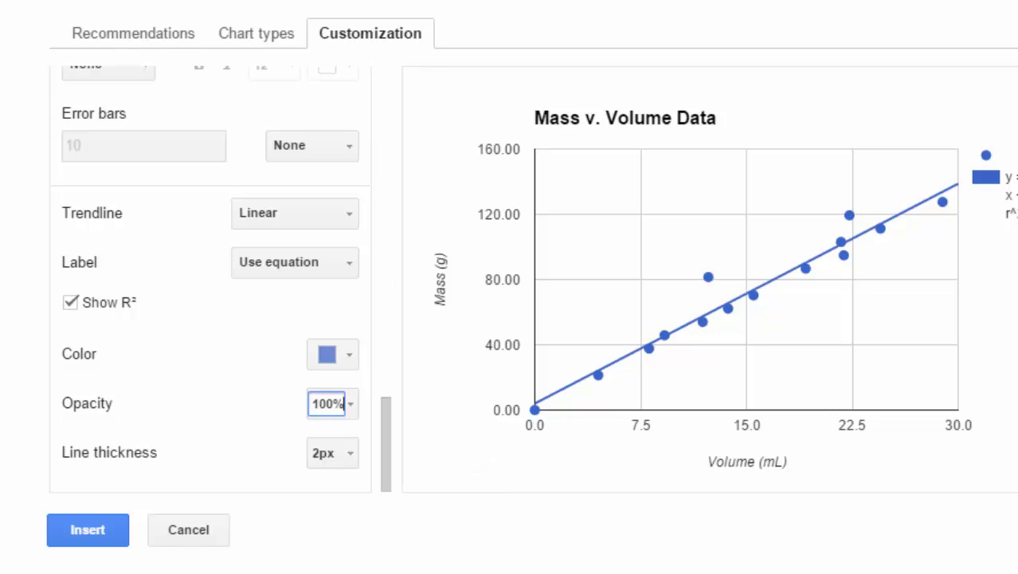
left_click(345, 453)
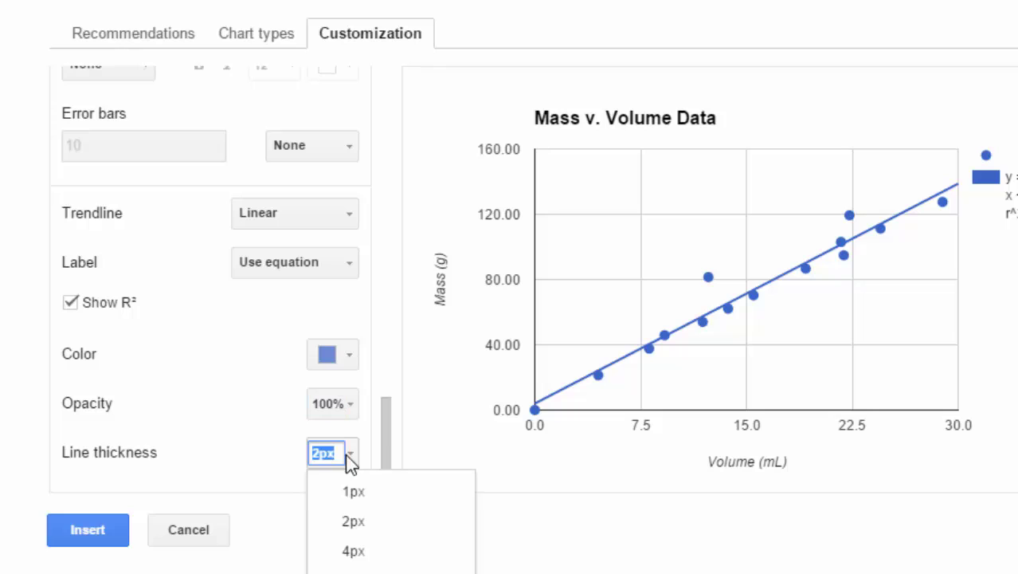
left_click(351, 522)
left_click_drag(392, 423, 391, 450)
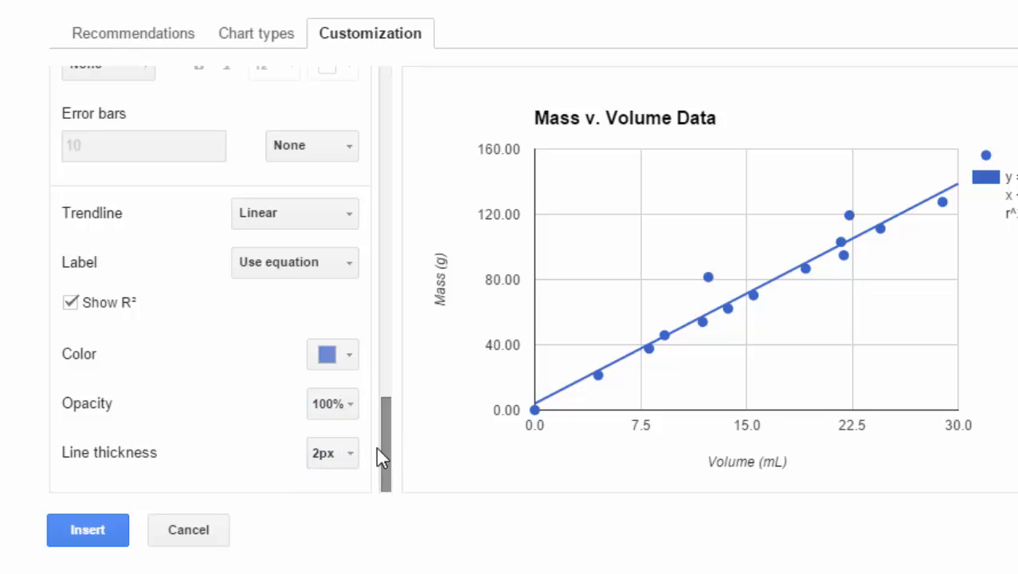
left_click(351, 363)
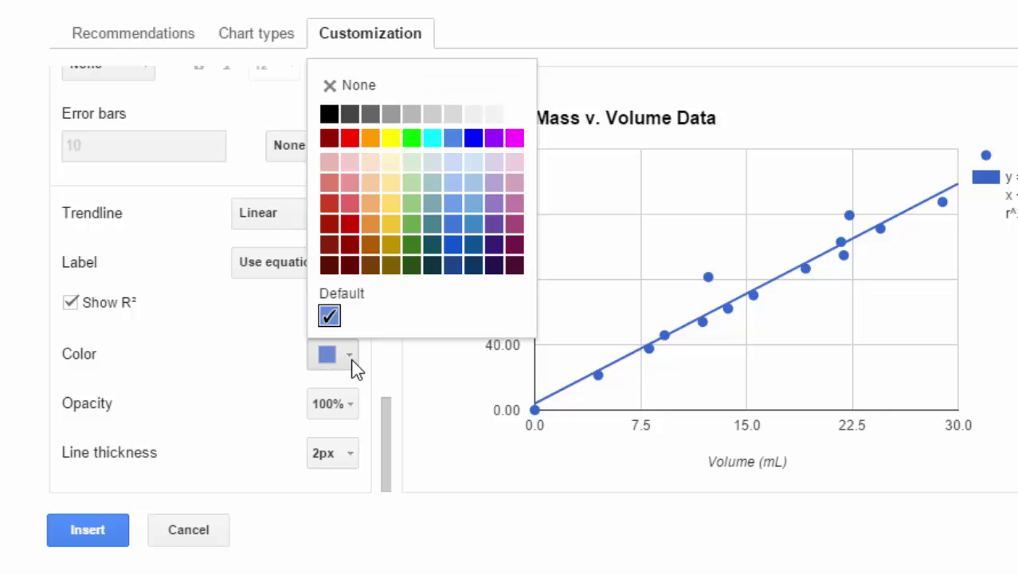
left_click(350, 139)
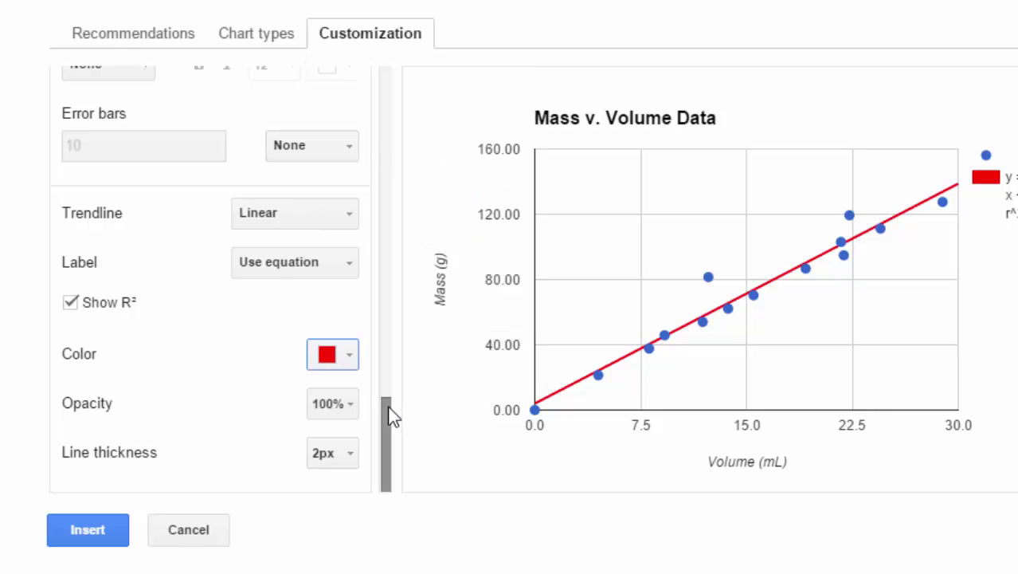
left_click_drag(391, 416, 392, 383)
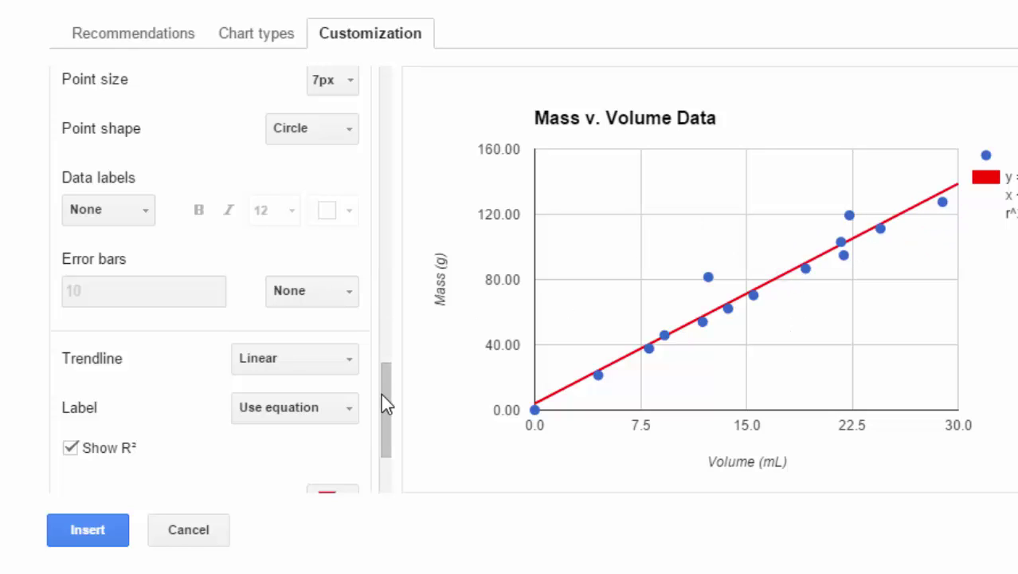
left_click_drag(381, 405, 376, 86)
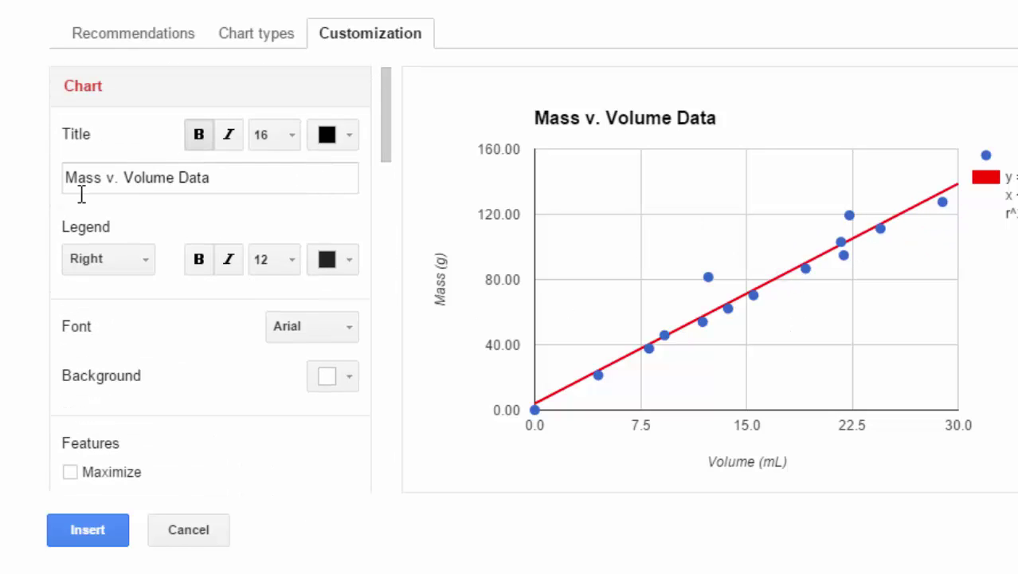
left_click_drag(383, 152, 384, 184)
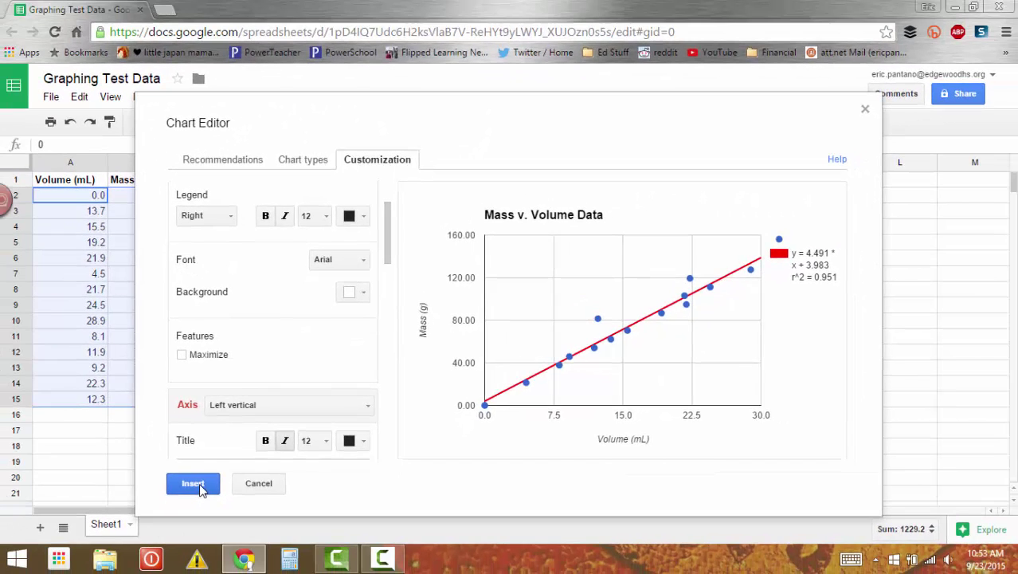
Insert the chart, drag it over columns D–J, then move it to its own sheet, Chart2.
left_click(164, 502)
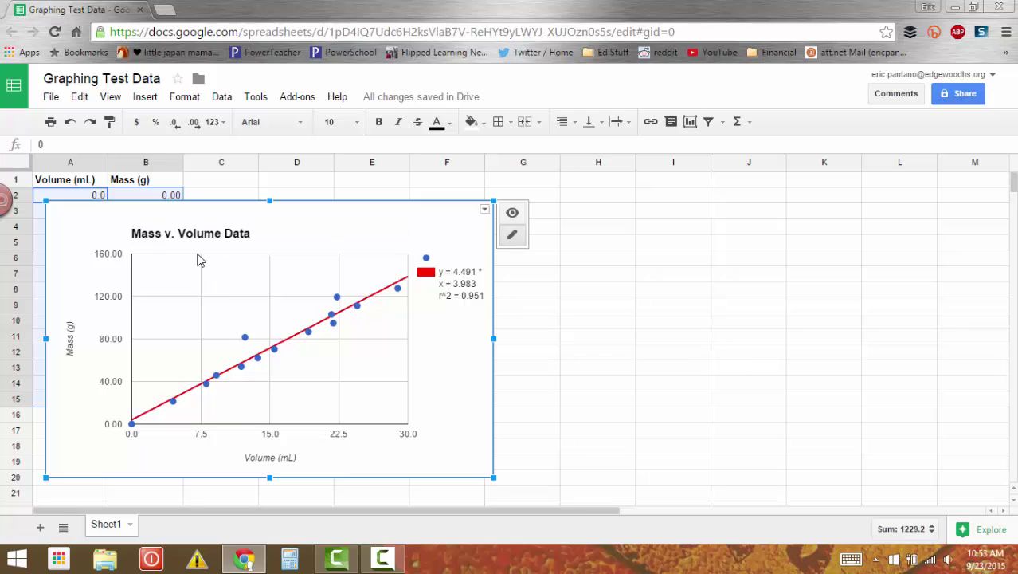
left_click_drag(291, 234, 532, 236)
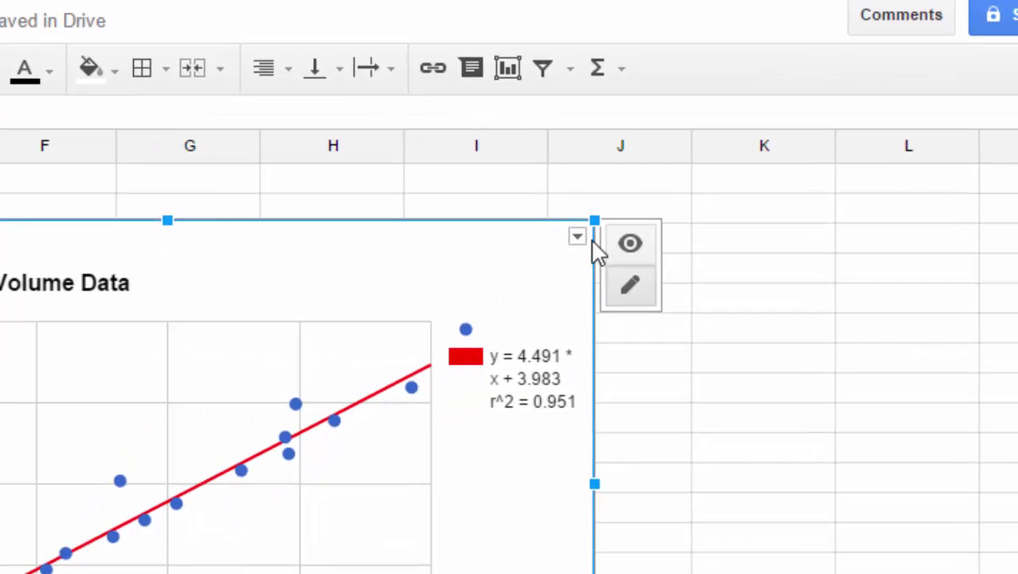
left_click(576, 238)
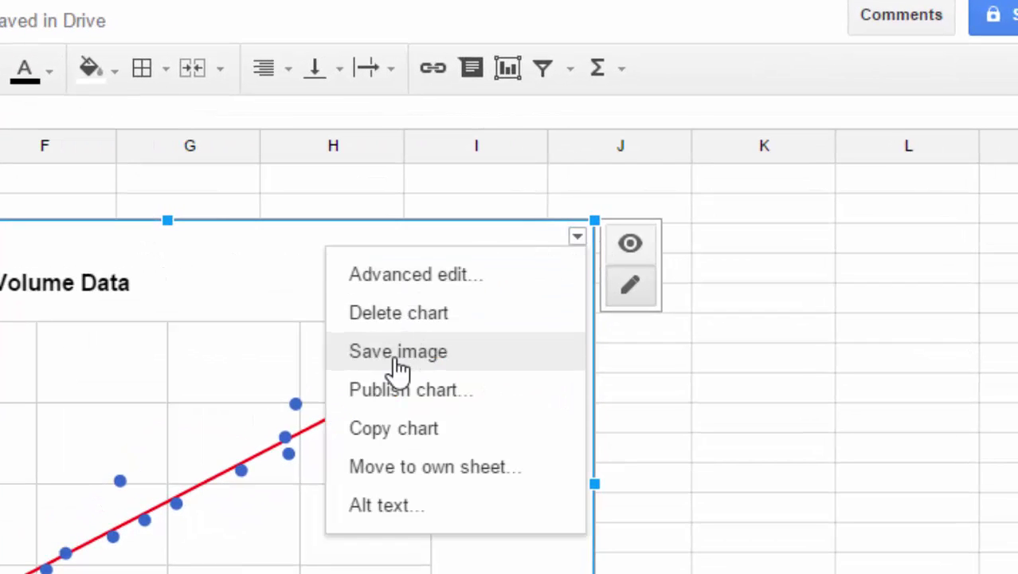
left_click(389, 477)
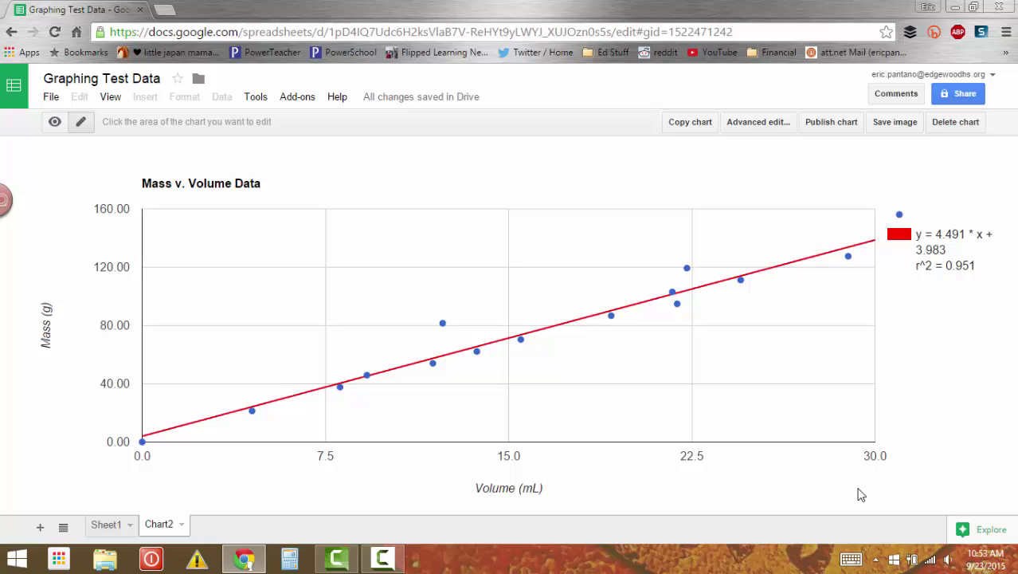
left_click(443, 325)
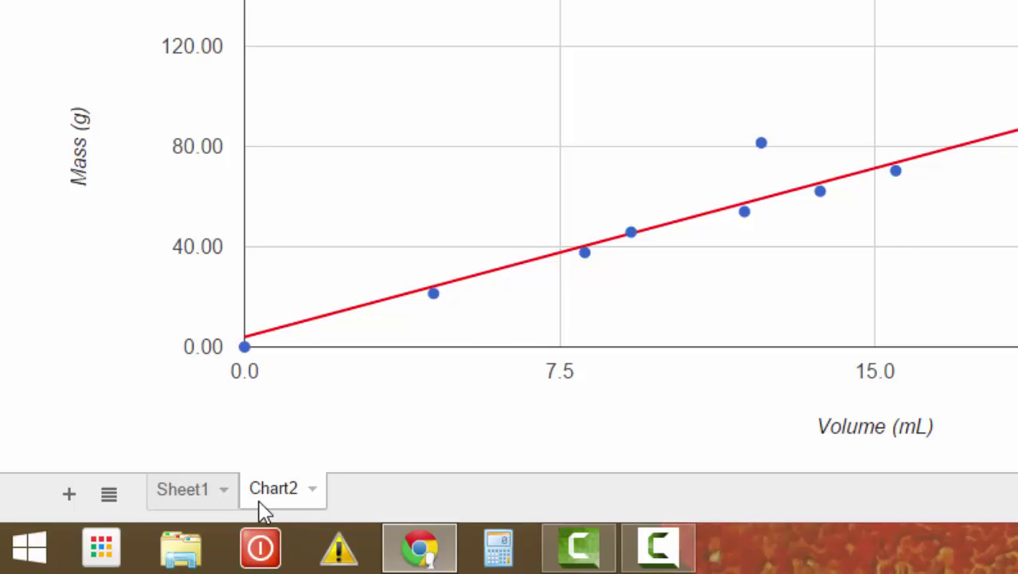
left_click(172, 504)
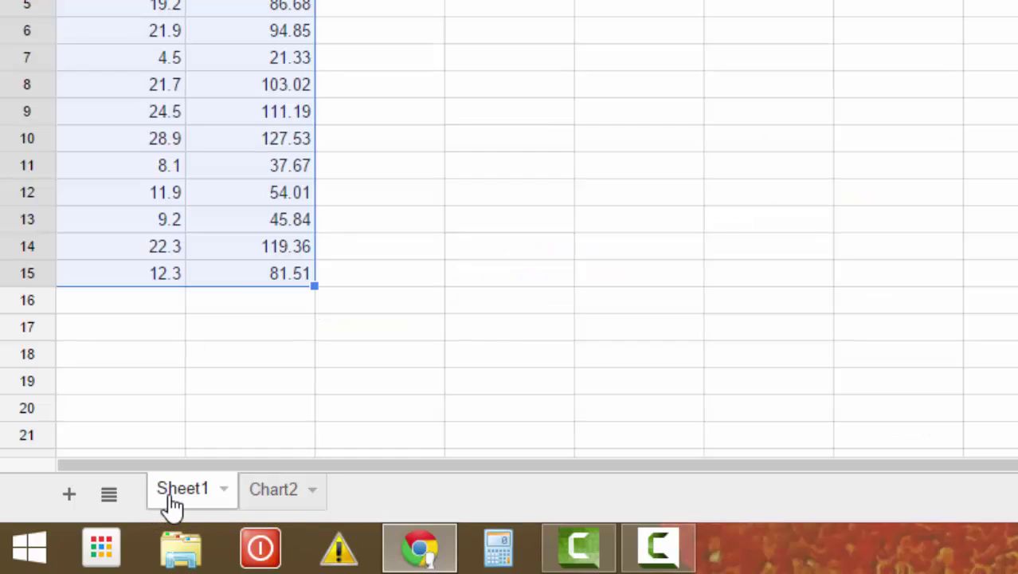
left_click(290, 502)
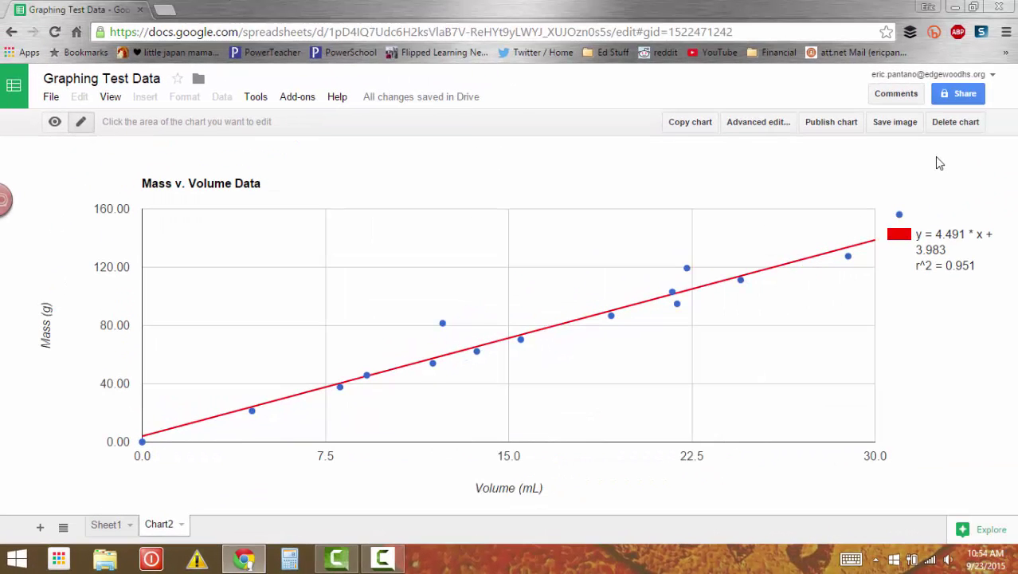
left_click(938, 159)
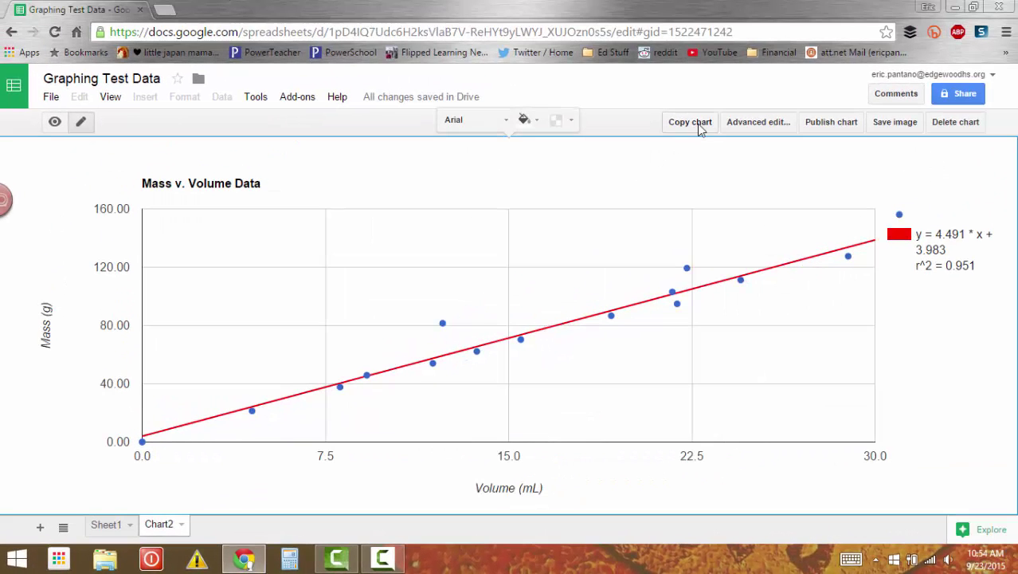